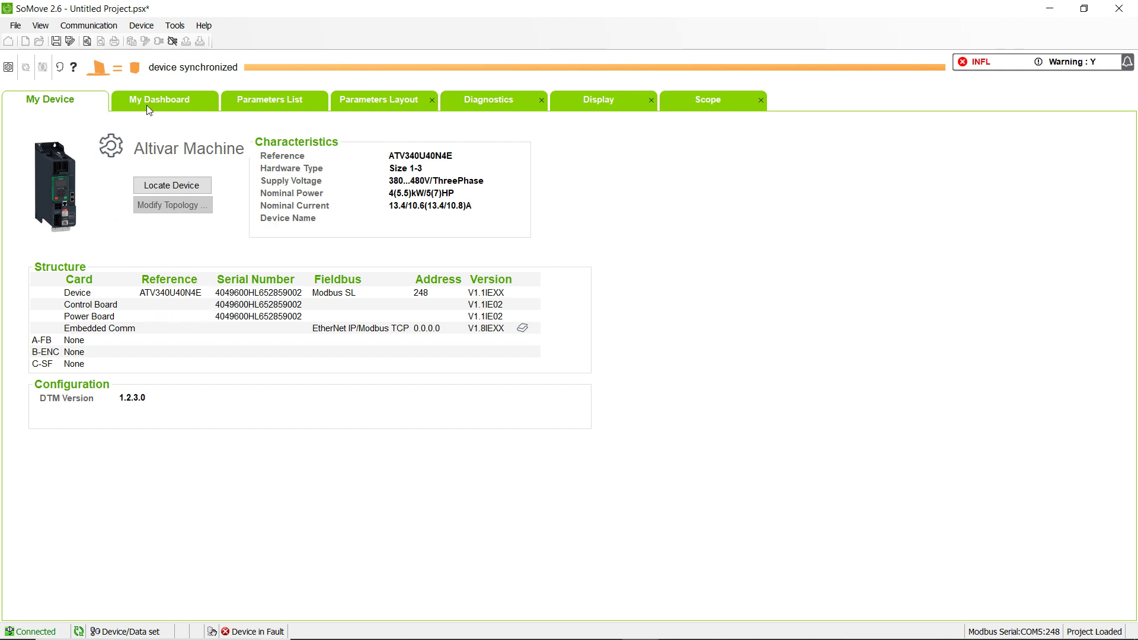
Show My Dashboard with the I/O terminal states beside drive and motor settings such as 60 Hz max frequency.
{"action": "left_click", "coordinate": [209, 105]}
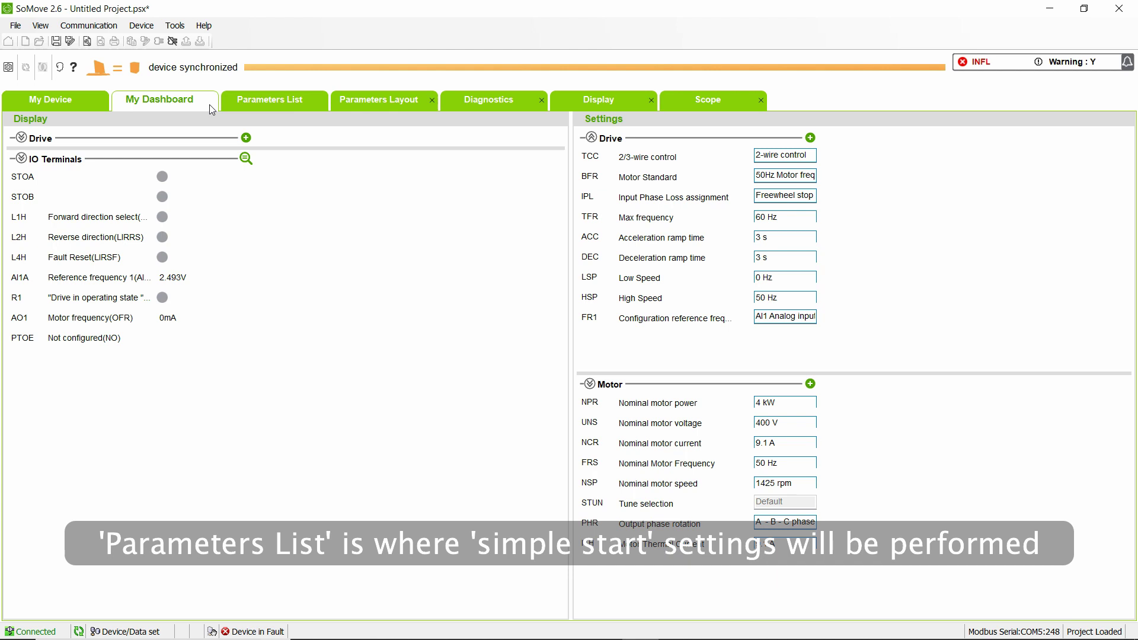
Show the Parameters List at the Simply Start group with its 400 V, 9.1 A and 3 s ramp values.
{"action": "left_click", "coordinate": [231, 107]}
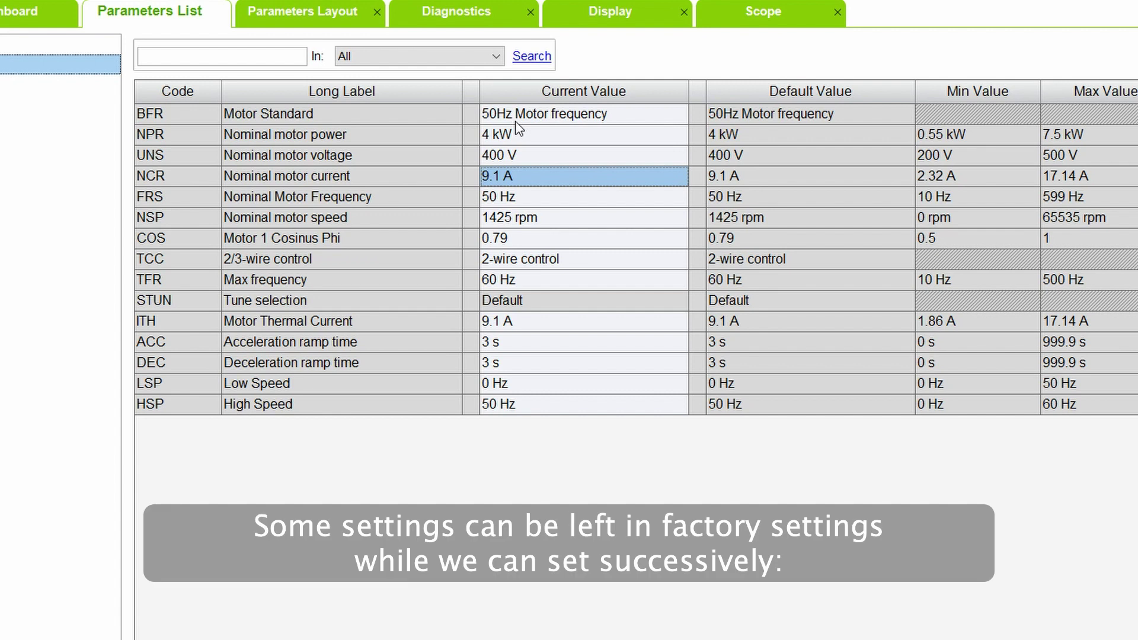
Enter NPR 4 kW, UNS 400 V, NCR 9.1 A and FRS 50 Hz in the Simply Start list.
{"action": "double_click", "coordinate": [536, 132]}
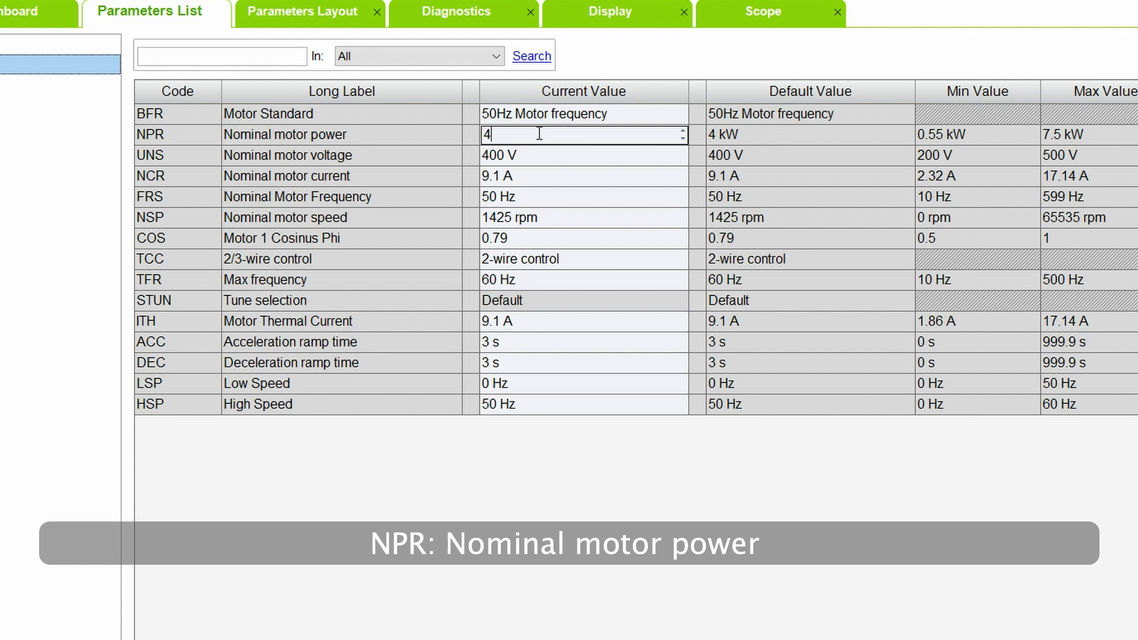
{"action": "double_click", "coordinate": [539, 155]}
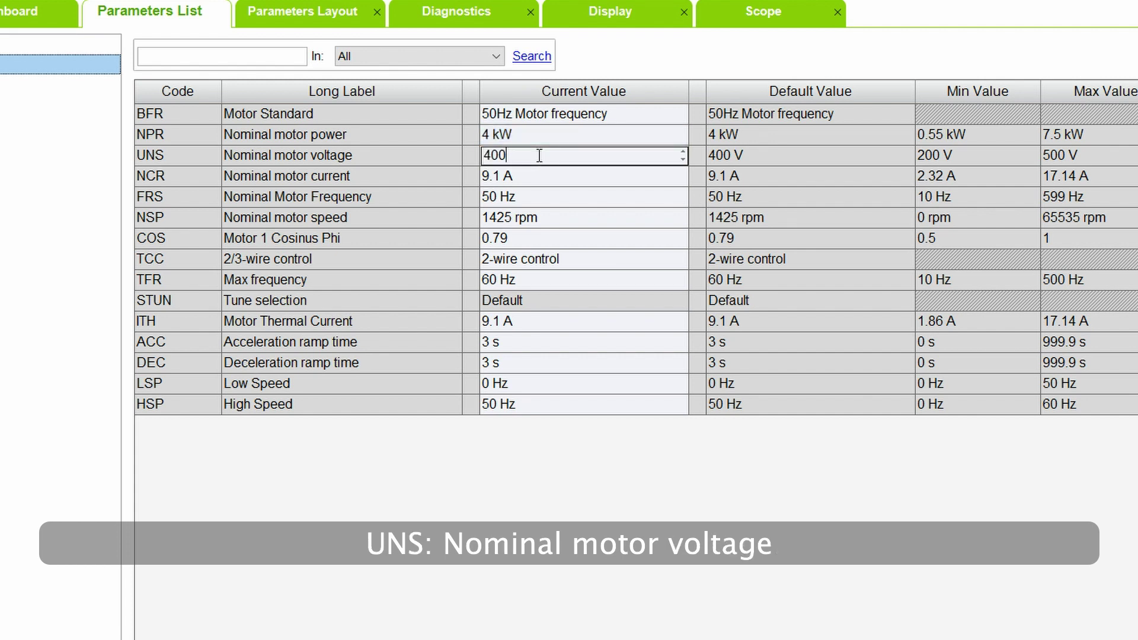
{"action": "left_click", "coordinate": [683, 159]}
{"action": "left_click", "coordinate": [683, 152]}
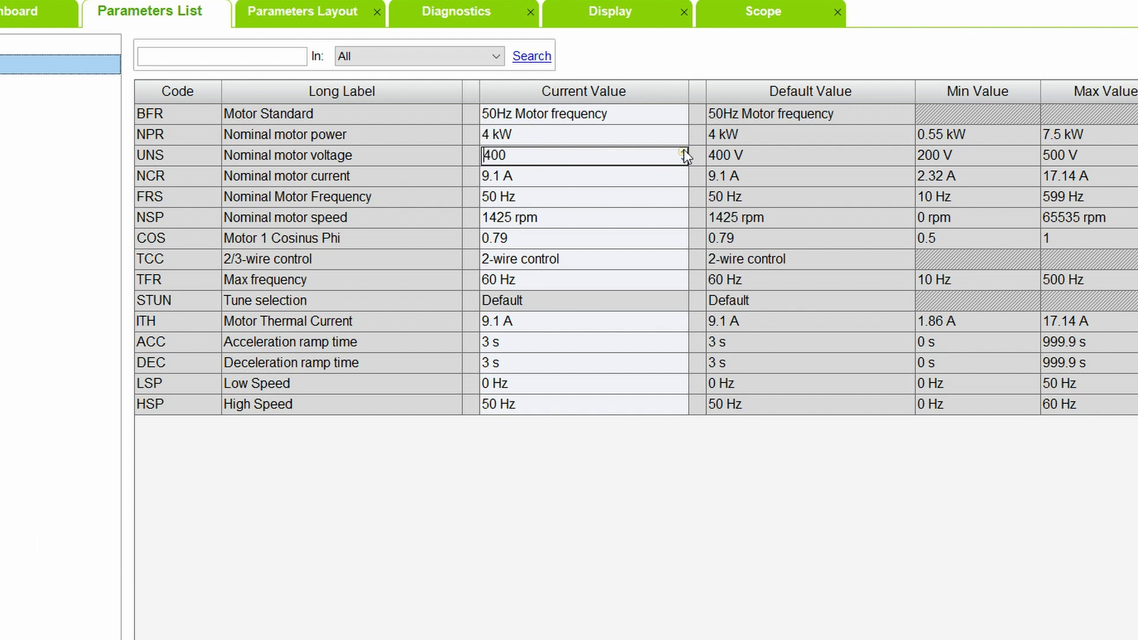
{"action": "double_click", "coordinate": [561, 174]}
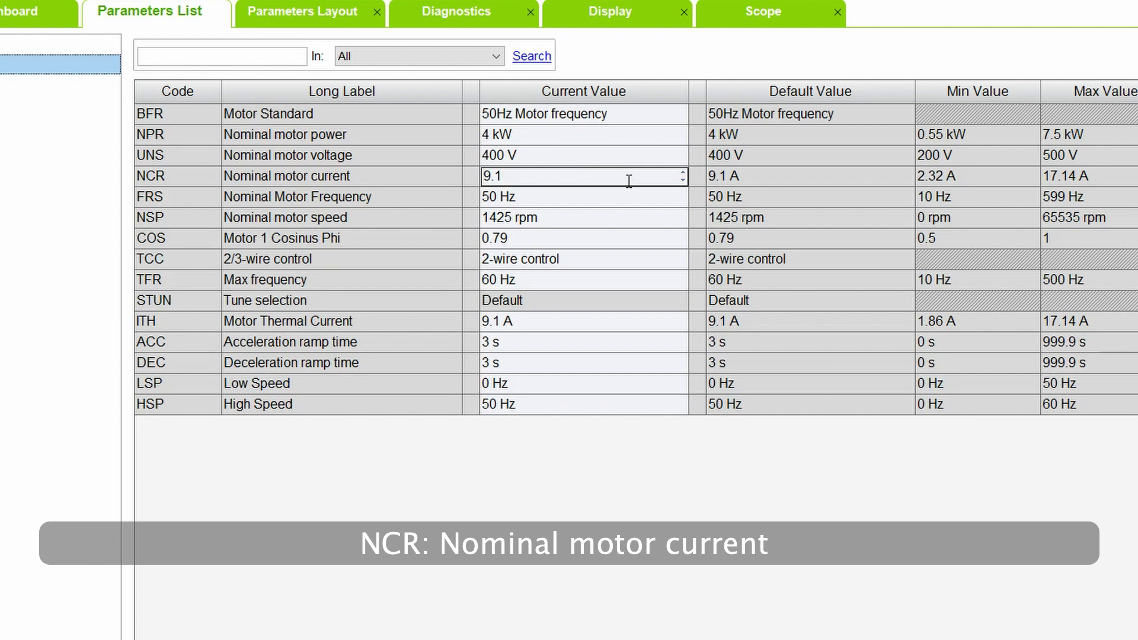
{"action": "left_click", "coordinate": [683, 181]}
{"action": "left_click", "coordinate": [683, 172]}
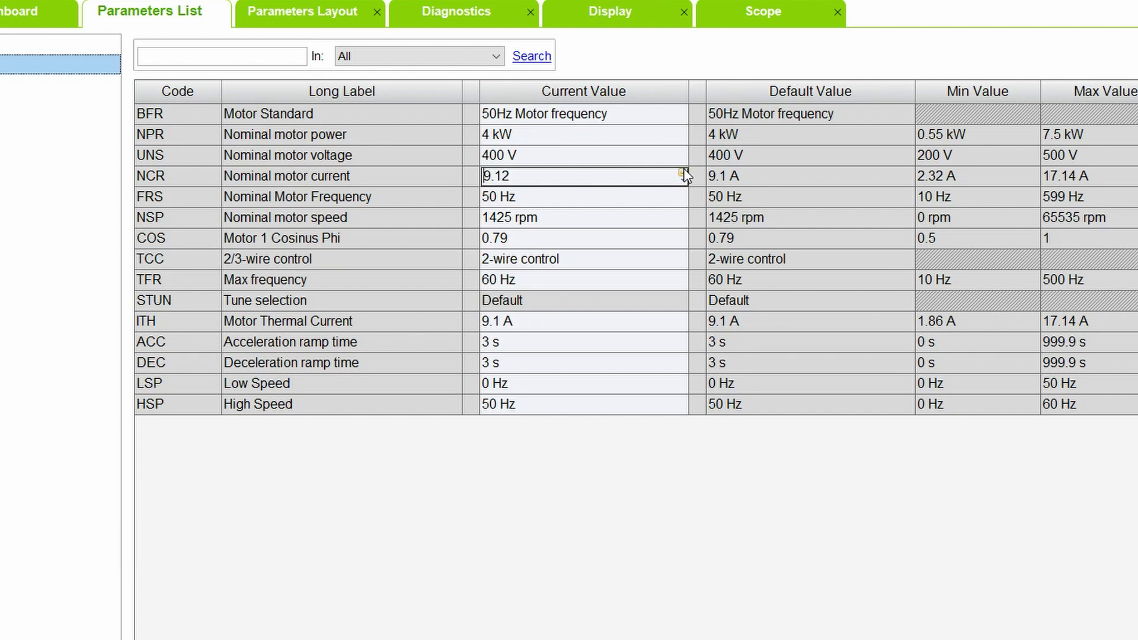
{"action": "left_click", "coordinate": [683, 172]}
{"action": "left_click", "coordinate": [683, 180]}
{"action": "left_click", "coordinate": [683, 181]}
{"action": "left_click", "coordinate": [622, 202]}
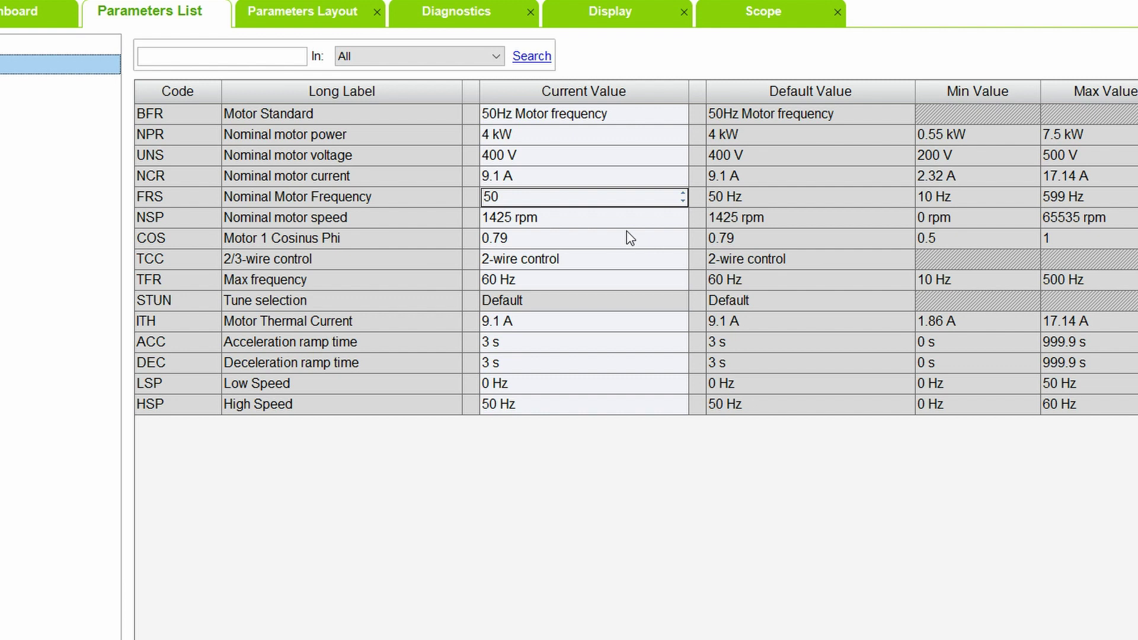
Change max frequency TFR from 60 Hz to 50 Hz and confirm thermal current ITH at 9.1 A.
{"action": "left_click", "coordinate": [623, 287]}
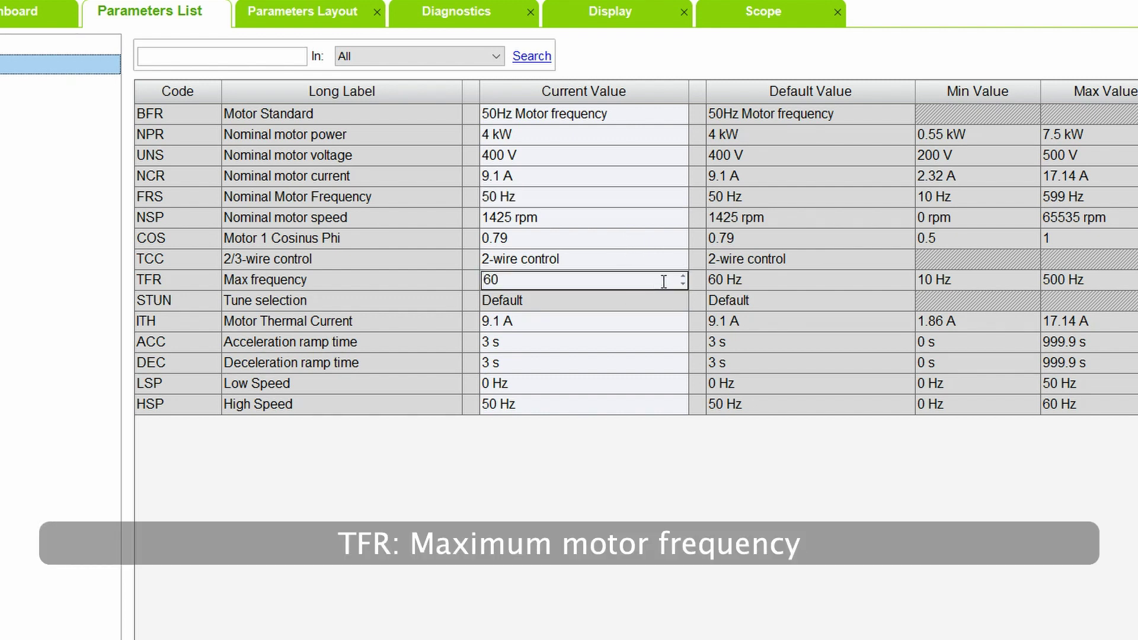
{"action": "left_click", "coordinate": [682, 278]}
{"action": "left_click", "coordinate": [683, 285]}
{"action": "left_click_drag", "start_coordinate": [683, 285], "coordinate": [683, 285]}
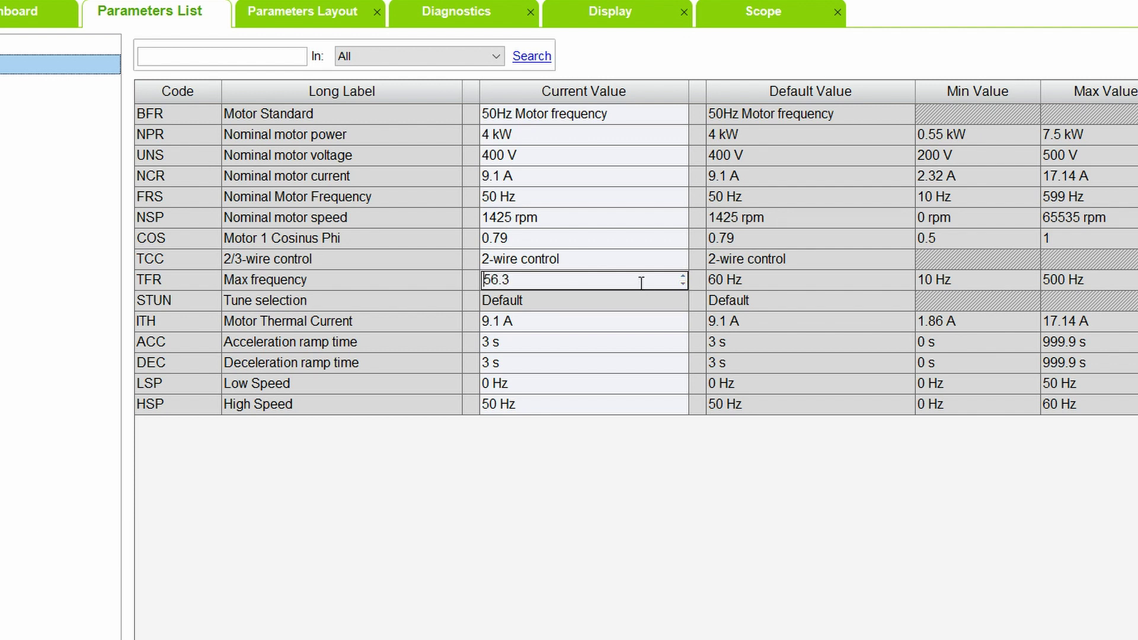
{"action": "left_click_drag", "start_coordinate": [582, 279], "coordinate": [478, 268]}
{"action": "type", "text": "50"}
{"action": "key", "text": "Return"}
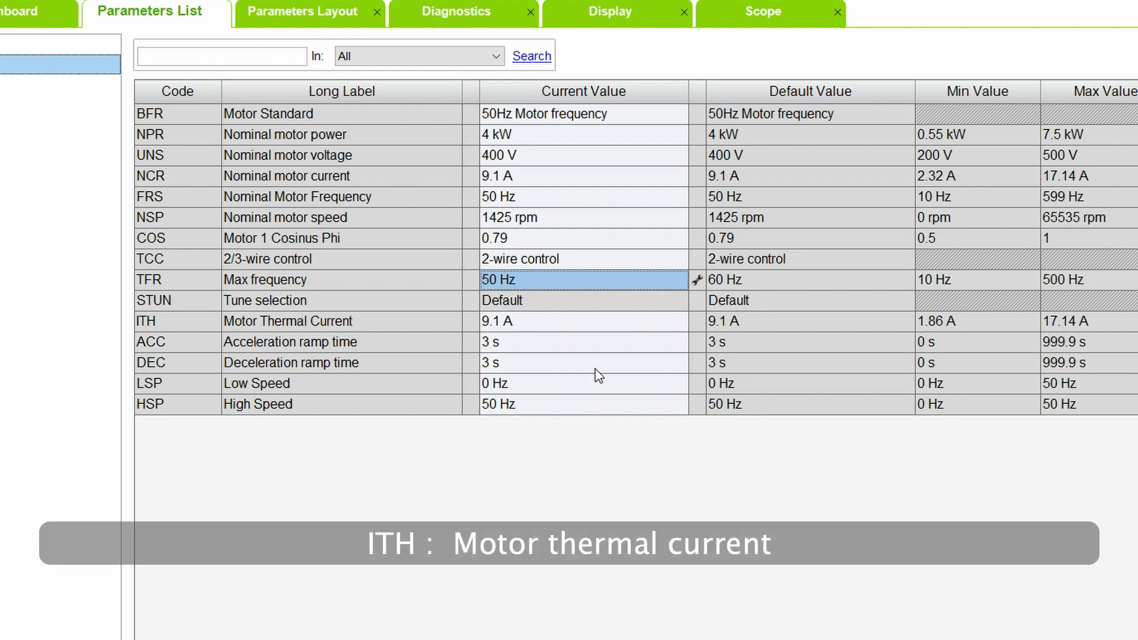
{"action": "left_click", "coordinate": [622, 325]}
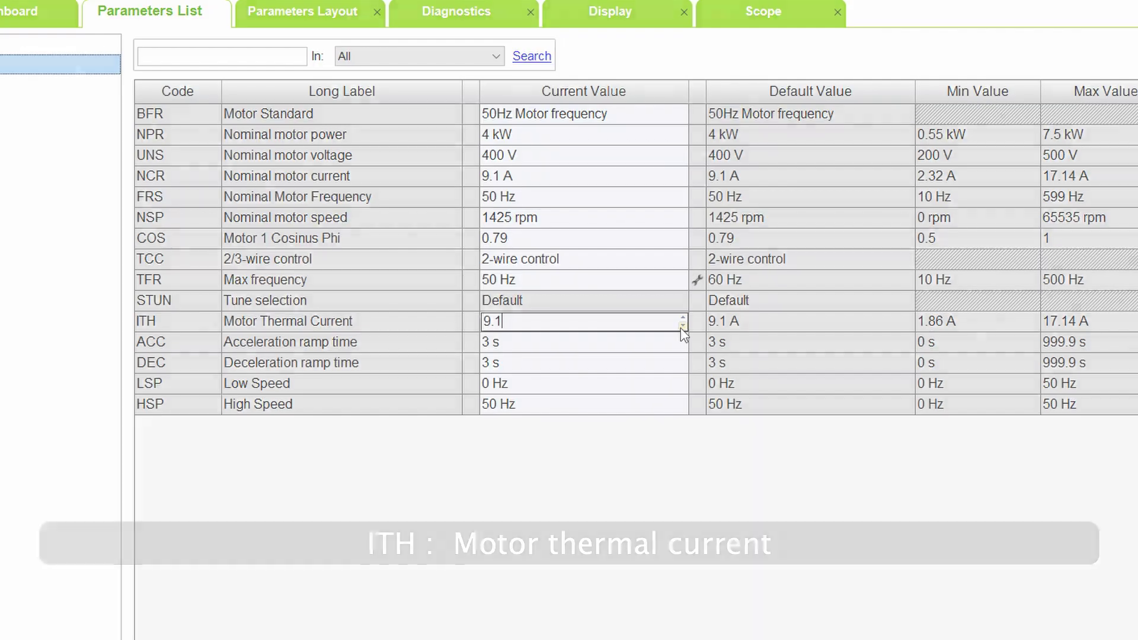
{"action": "key", "text": "Return"}
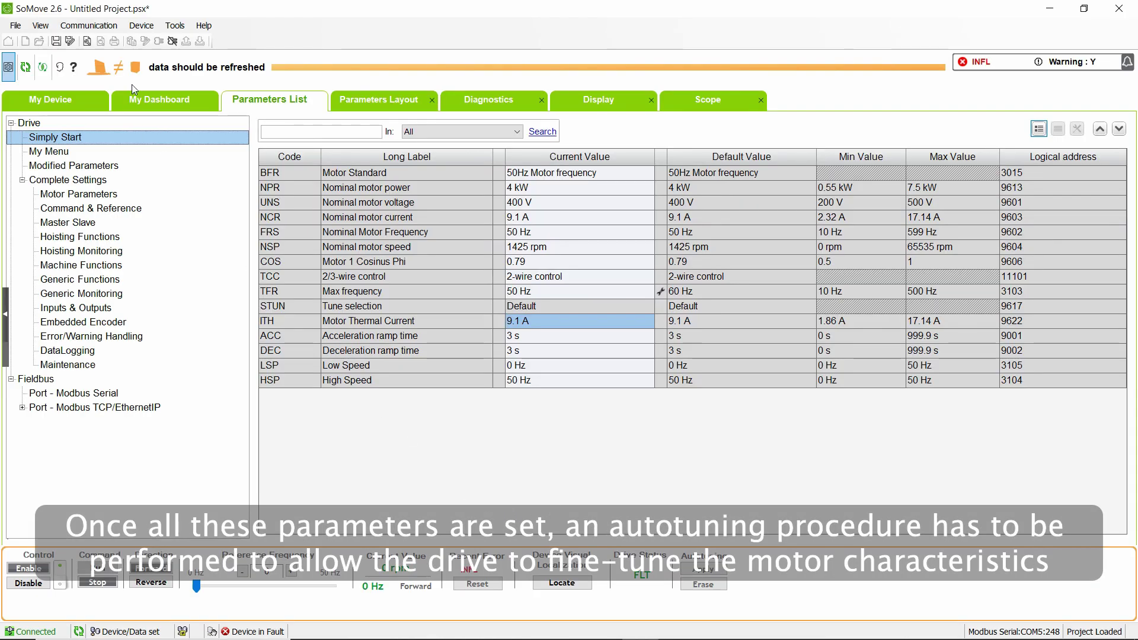
Apply autotuning to the drive from the Device menu.
{"action": "left_click", "coordinate": [152, 31]}
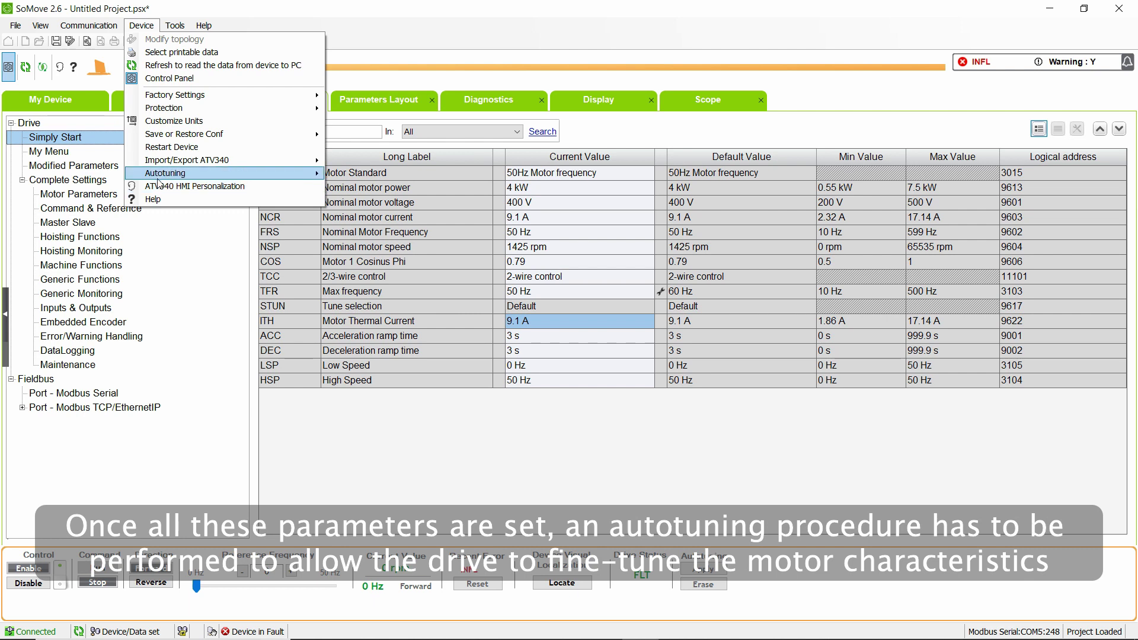
{"action": "mouse_move", "coordinate": [161, 178]}
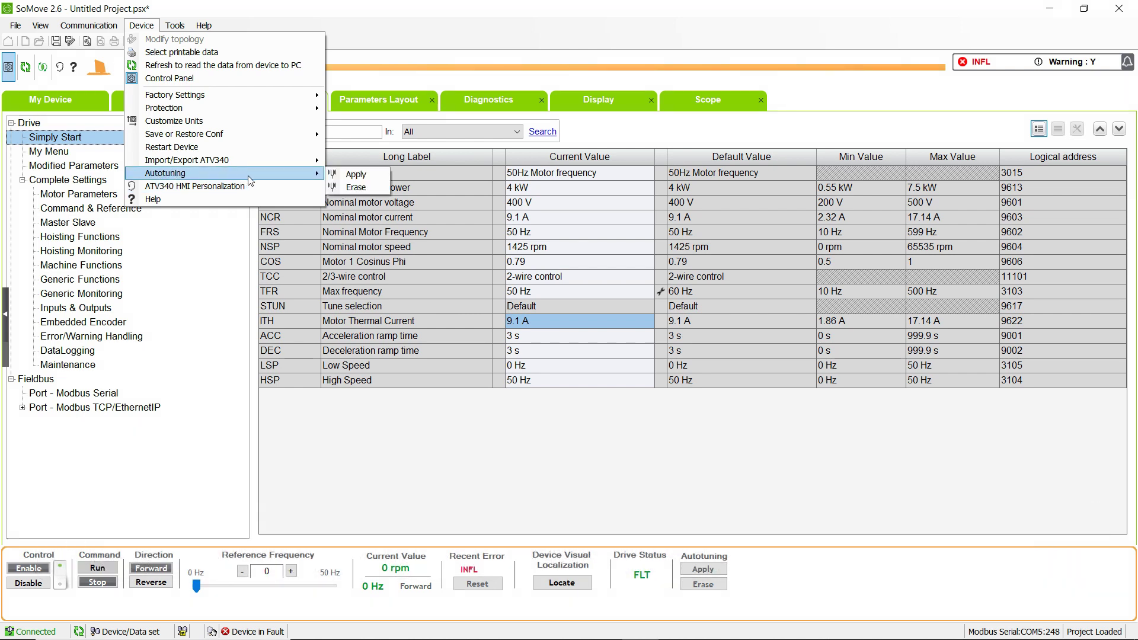
{"action": "left_click", "coordinate": [374, 180]}
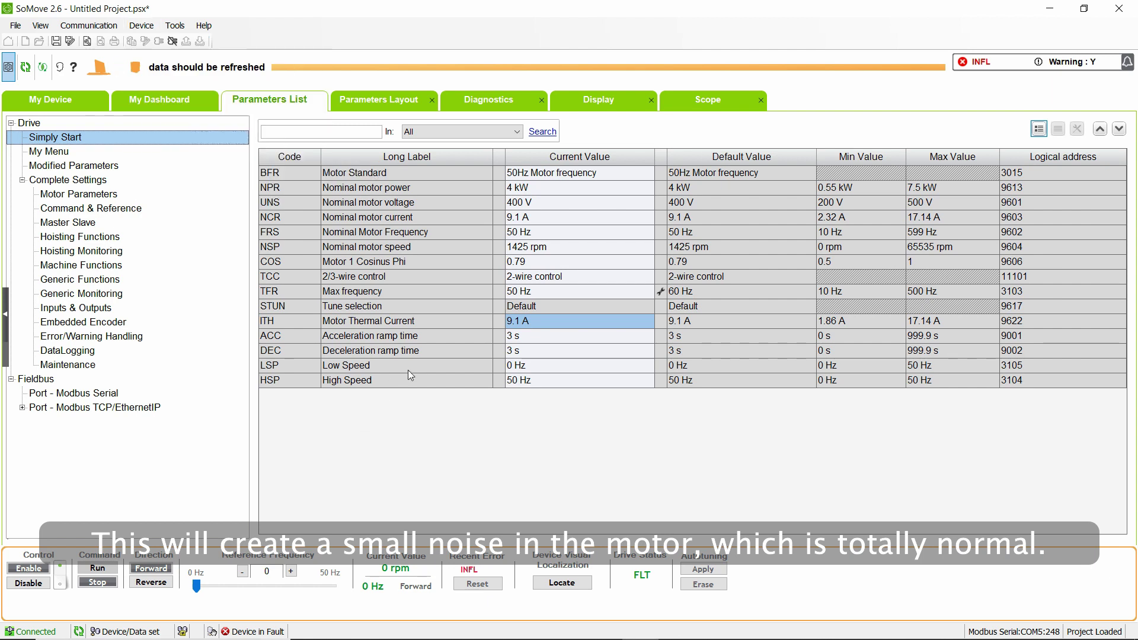
Set the acceleration ramp time ACC to 25 s.
{"action": "left_click", "coordinate": [552, 336]}
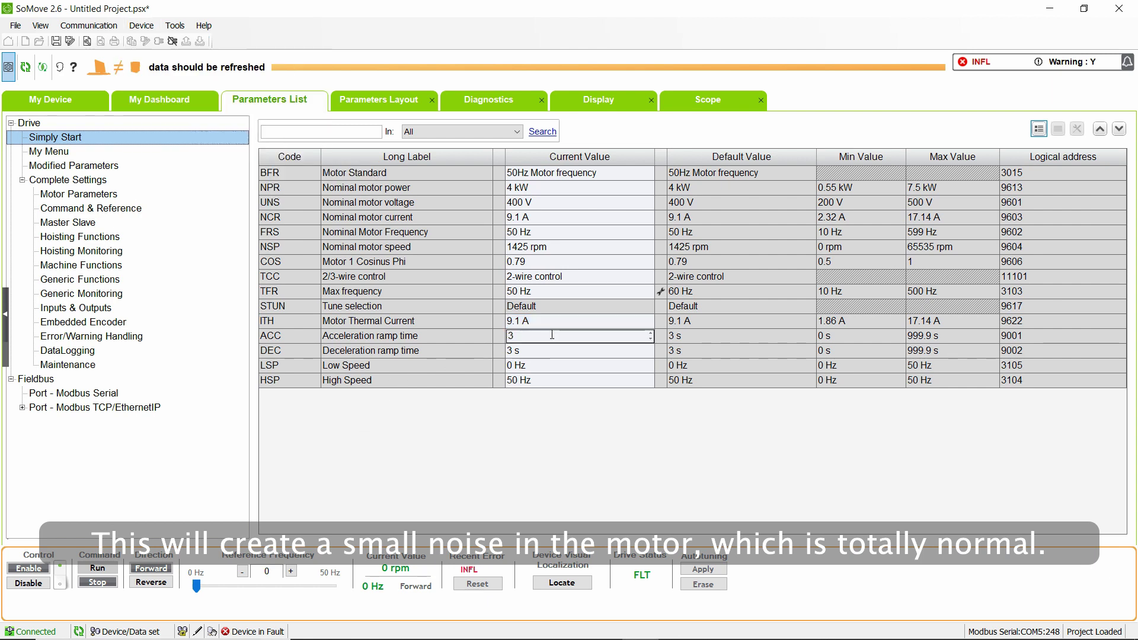
{"action": "left_click", "coordinate": [650, 333]}
{"action": "left_click", "coordinate": [650, 333]}
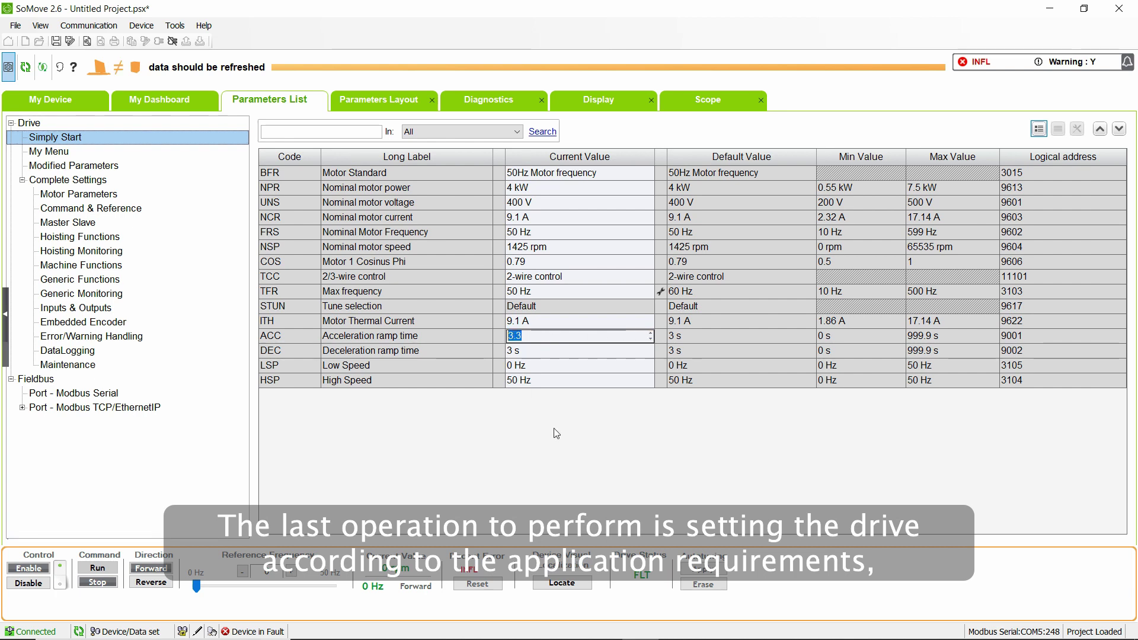
{"action": "type", "text": "25"}
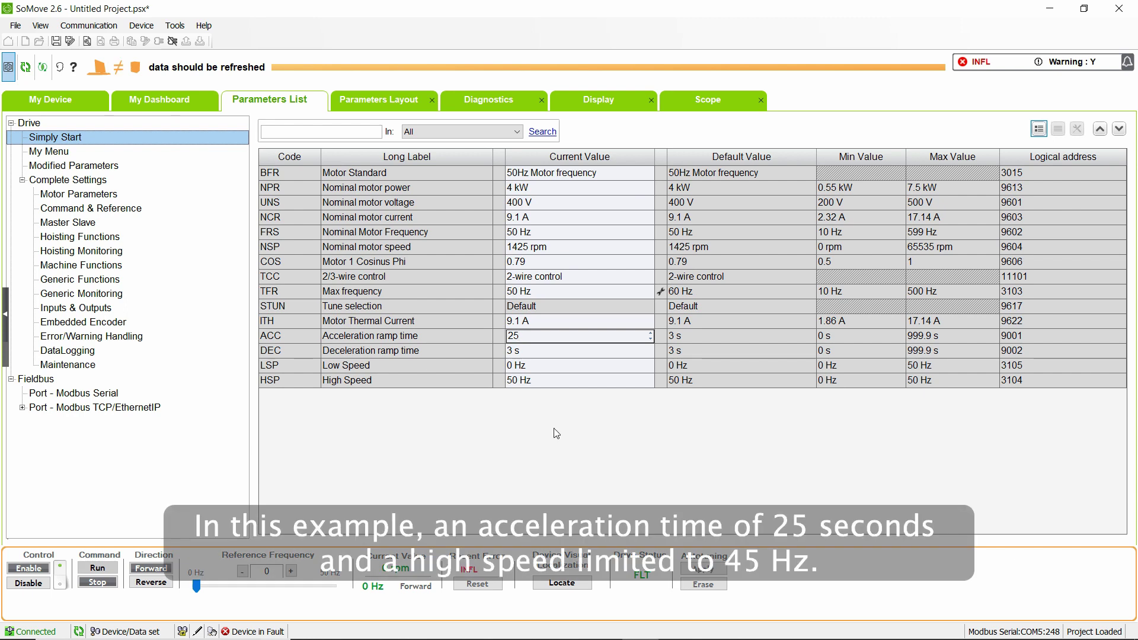
Set the high speed HSP to 45 Hz.
{"action": "left_click", "coordinate": [546, 381]}
{"action": "key", "text": "BackSpace"}
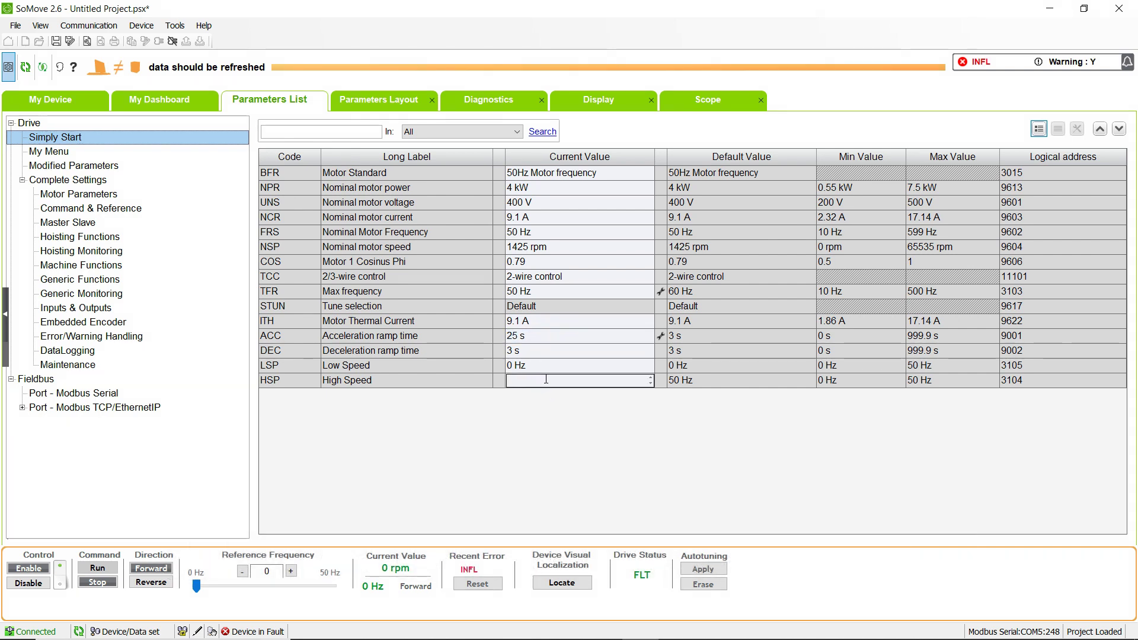
{"action": "type", "text": "45"}
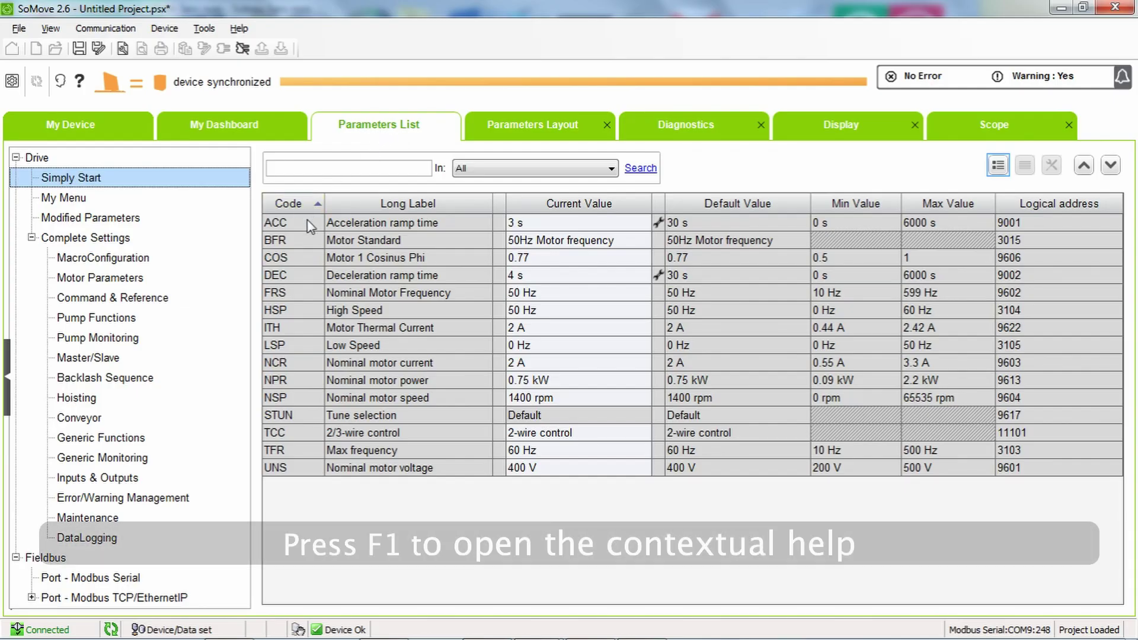
Show the contextual help for the ACC acceleration parameter in the Simply Start menu.
{"action": "left_click", "coordinate": [308, 226]}
{"action": "key", "text": "F1"}
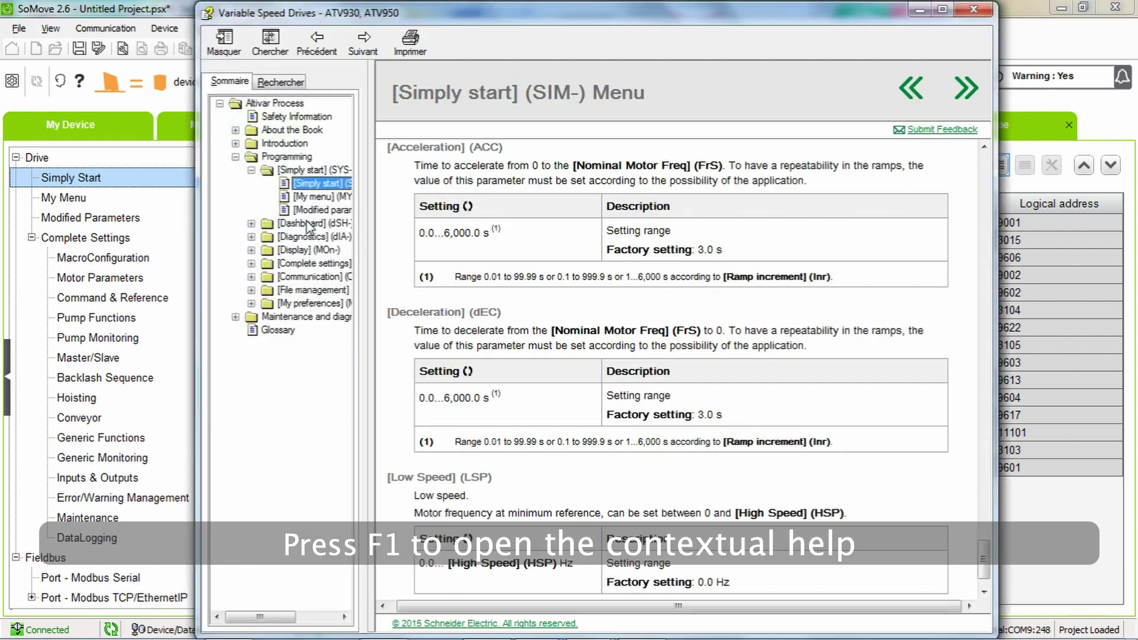